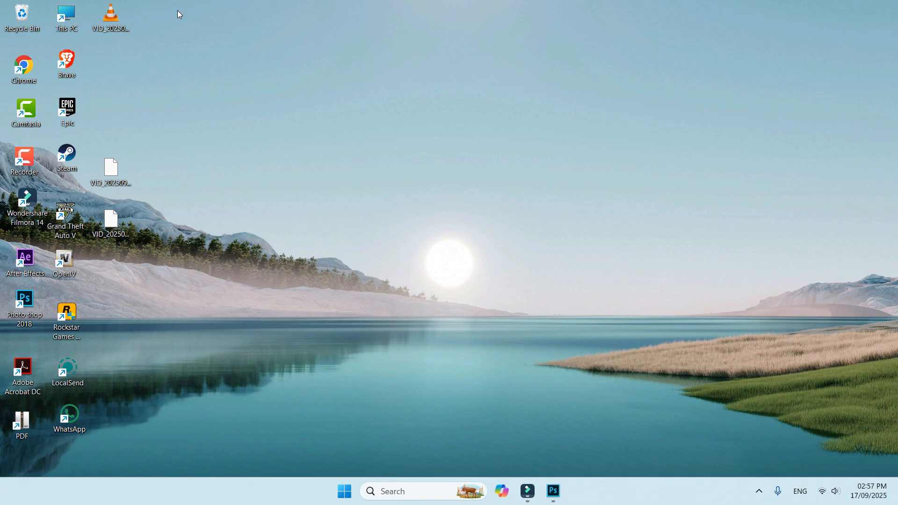
# Step: Switch to Photoshop and open the woman's portrait photo
pyautogui.click(553, 493)
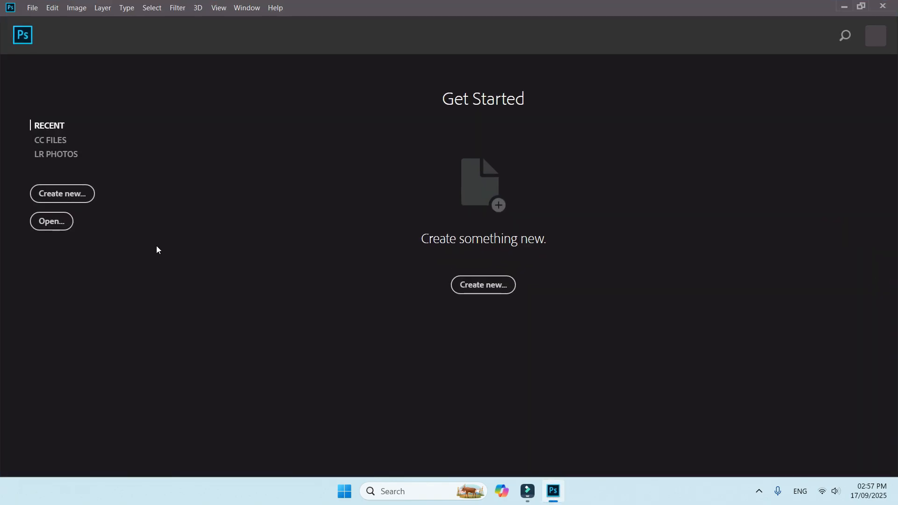
pyautogui.click(63, 221)
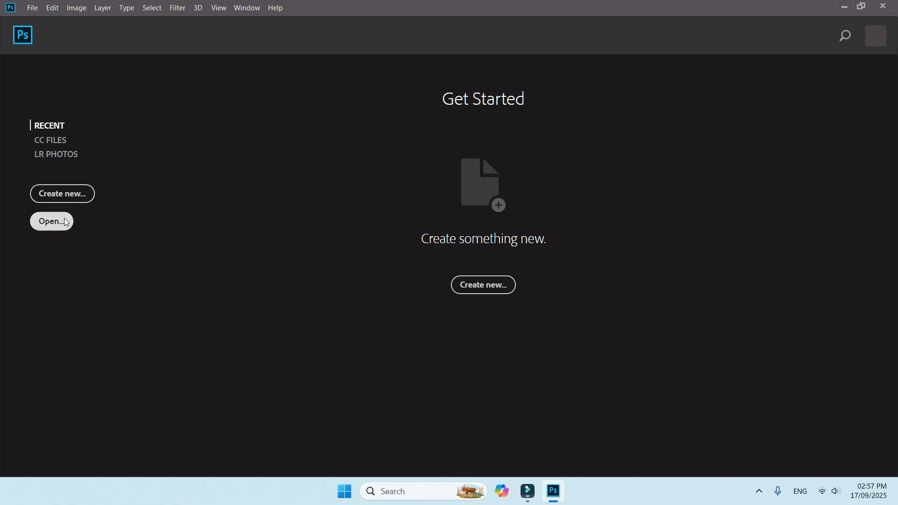
pyautogui.doubleClick(234, 131)
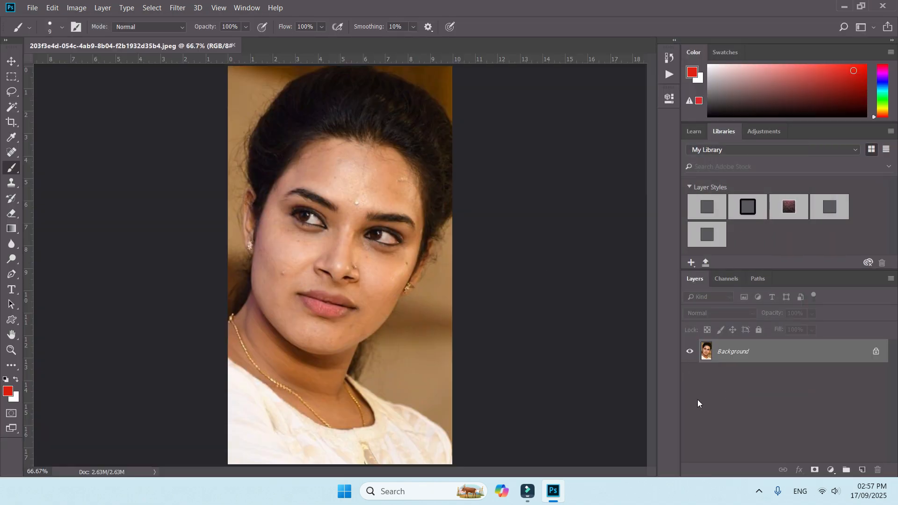
# Step: Unlock the background layer and add a new empty layer named LIPS above it
pyautogui.click(875, 353)
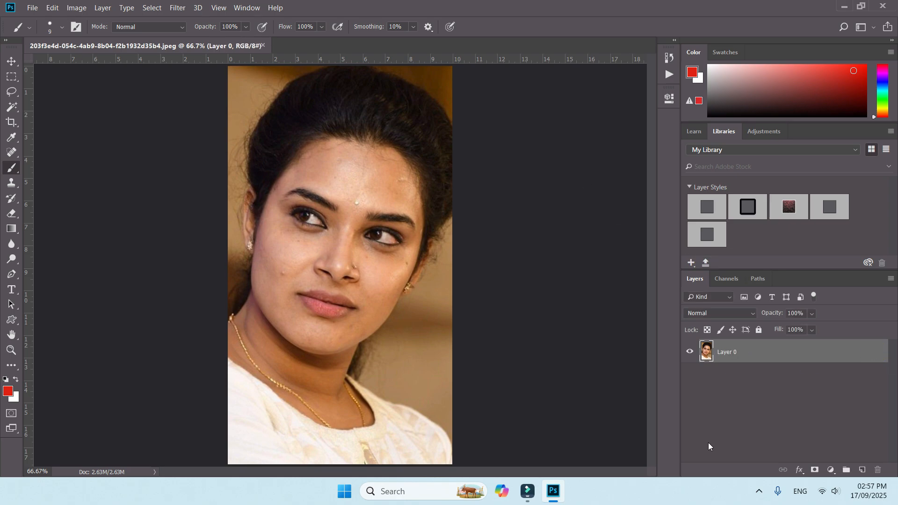
pyautogui.click(863, 469)
pyautogui.click(733, 355)
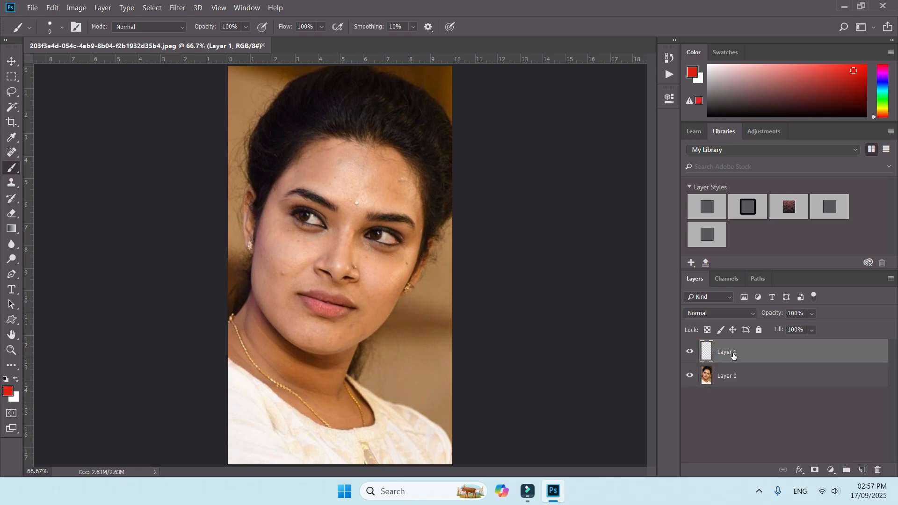
pyautogui.doubleClick(734, 355)
pyautogui.write('LIPS')
pyautogui.press('Return')
# Step: Outline the lips in red on the LIPS layer with a 10 px brush, including a stroke along the mouth line
pyautogui.hotkey('ctrl', '+')
pyautogui.hotkey('ctrl', '+')
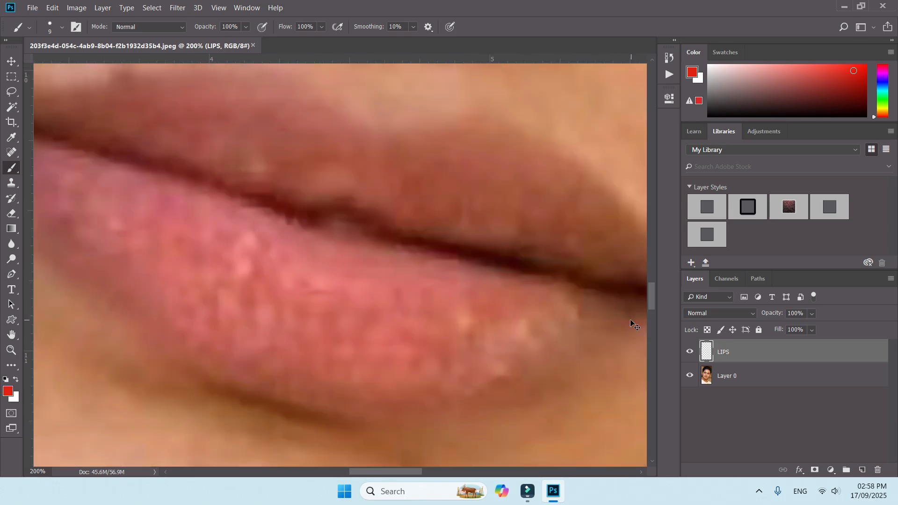
pyautogui.hotkey('ctrl', '-')
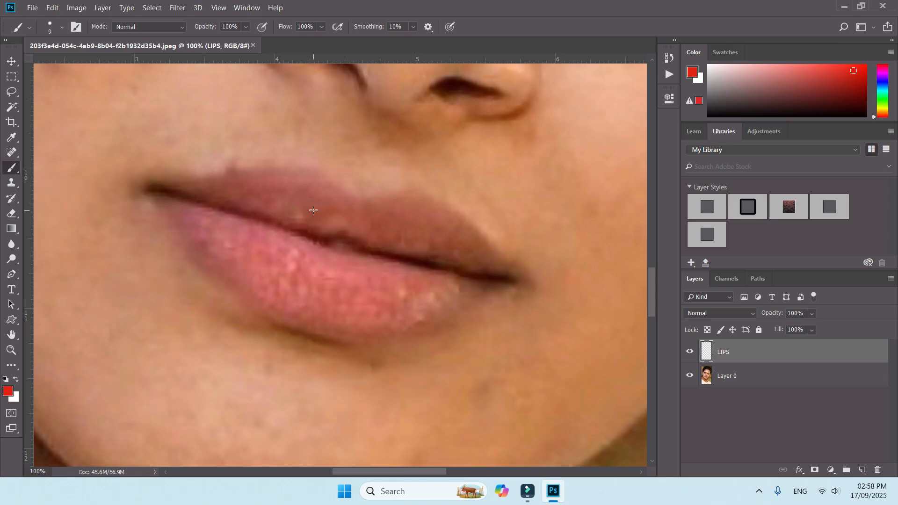
pyautogui.click(60, 29)
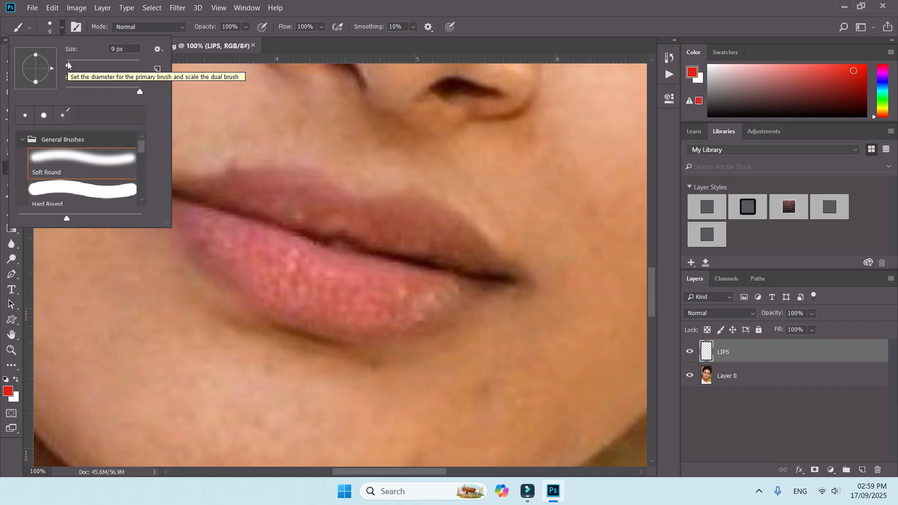
pyautogui.moveTo(68, 65); pyautogui.dragTo(69, 66)
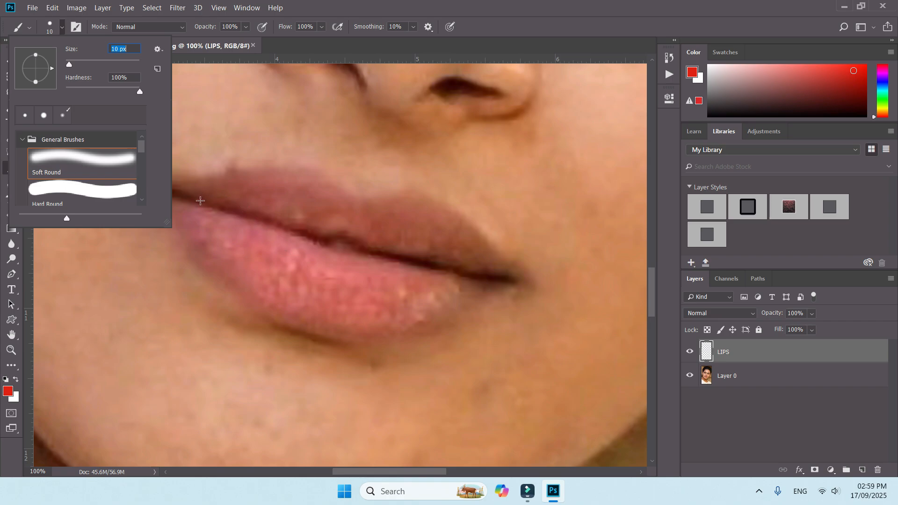
pyautogui.moveTo(192, 200); pyautogui.dragTo(343, 241)
pyautogui.moveTo(158, 185)
pyautogui.mouseDown()
pyautogui.moveTo(311, 174)
pyautogui.moveTo(360, 205)
pyautogui.moveTo(417, 200)
pyautogui.moveTo(449, 216)
pyautogui.moveTo(164, 197)
pyautogui.mouseUp()
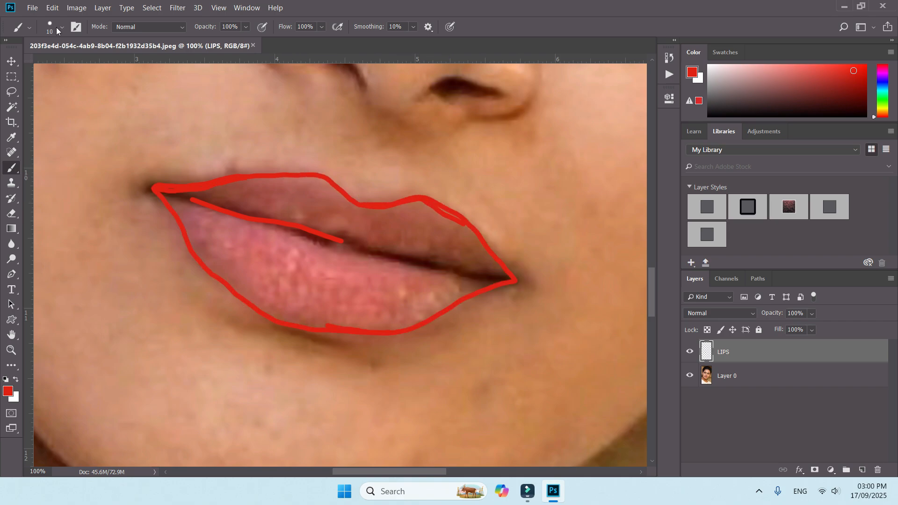
# Step: Fill the outlined lips completely with red, enlarging the brush to 18 px and finally 26 px
pyautogui.click(59, 28)
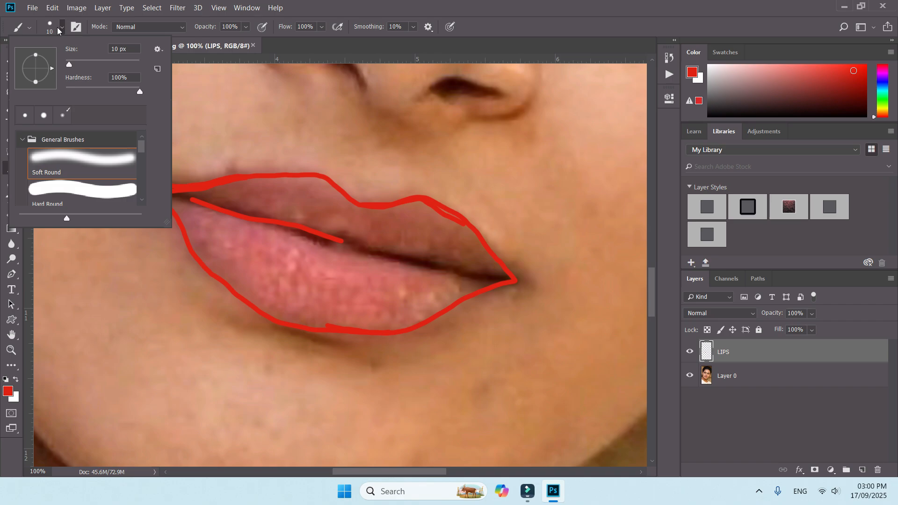
pyautogui.moveTo(69, 65); pyautogui.dragTo(73, 66)
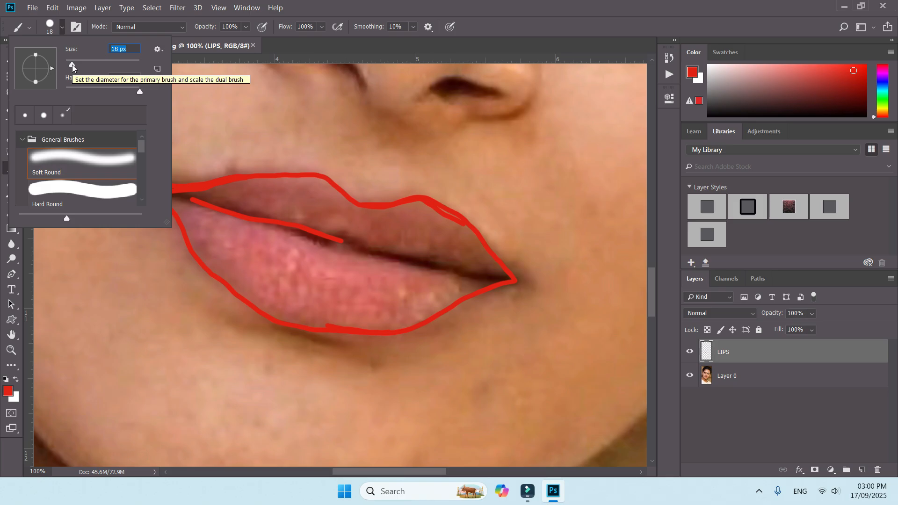
pyautogui.moveTo(196, 196); pyautogui.dragTo(240, 205)
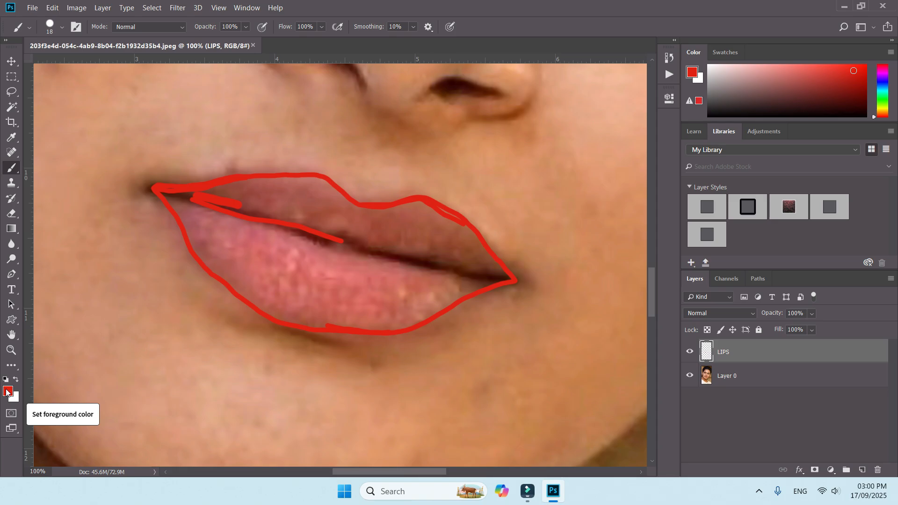
pyautogui.click(62, 27)
pyautogui.moveTo(73, 64); pyautogui.dragTo(75, 66)
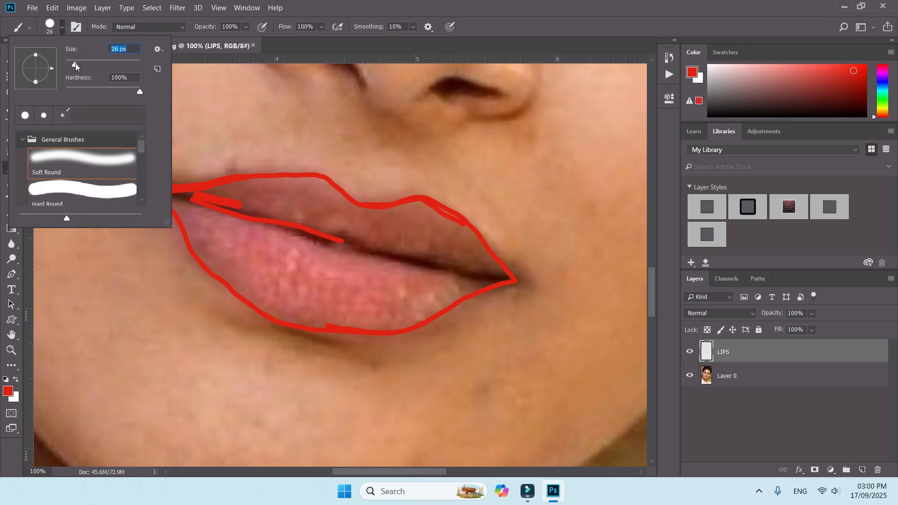
pyautogui.moveTo(198, 192)
pyautogui.mouseDown()
pyautogui.moveTo(307, 223)
pyautogui.moveTo(161, 189)
pyautogui.moveTo(192, 233)
pyautogui.moveTo(347, 266)
pyautogui.moveTo(259, 242)
pyautogui.moveTo(300, 269)
pyautogui.moveTo(213, 227)
pyautogui.moveTo(252, 255)
pyautogui.moveTo(334, 276)
pyautogui.moveTo(286, 244)
pyautogui.moveTo(349, 257)
pyautogui.moveTo(338, 244)
pyautogui.moveTo(374, 244)
pyautogui.moveTo(330, 223)
pyautogui.moveTo(407, 268)
pyautogui.moveTo(318, 254)
pyautogui.moveTo(408, 280)
pyautogui.moveTo(309, 267)
pyautogui.moveTo(403, 277)
pyautogui.moveTo(345, 261)
pyautogui.moveTo(414, 284)
pyautogui.moveTo(306, 280)
pyautogui.moveTo(245, 261)
pyautogui.moveTo(348, 306)
pyautogui.moveTo(261, 280)
pyautogui.moveTo(248, 283)
pyautogui.moveTo(271, 301)
pyautogui.moveTo(241, 289)
pyautogui.moveTo(270, 311)
pyautogui.moveTo(254, 294)
pyautogui.moveTo(306, 305)
pyautogui.moveTo(275, 281)
pyautogui.moveTo(353, 305)
pyautogui.moveTo(300, 287)
pyautogui.moveTo(383, 299)
pyautogui.moveTo(306, 283)
pyautogui.moveTo(336, 297)
pyautogui.moveTo(363, 219)
pyautogui.moveTo(342, 207)
pyautogui.mouseUp()
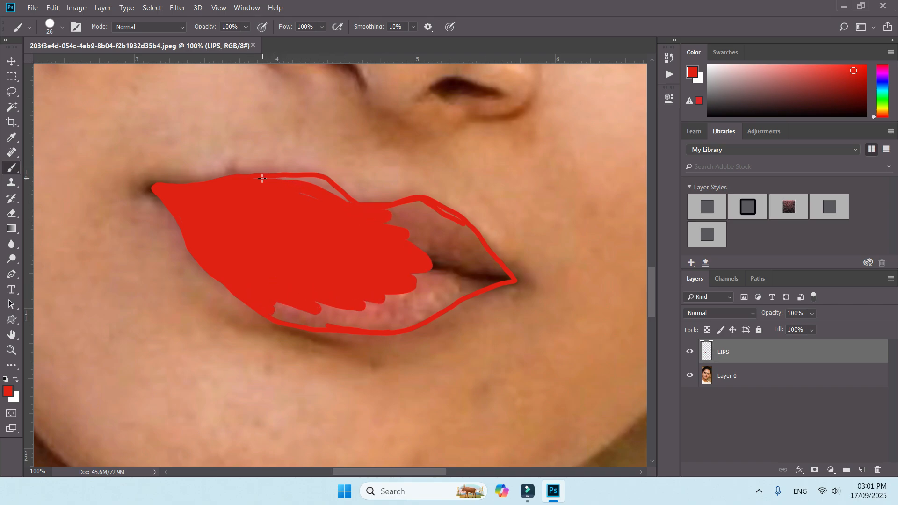
pyautogui.moveTo(251, 177)
pyautogui.mouseDown()
pyautogui.moveTo(312, 179)
pyautogui.moveTo(349, 203)
pyautogui.mouseUp()
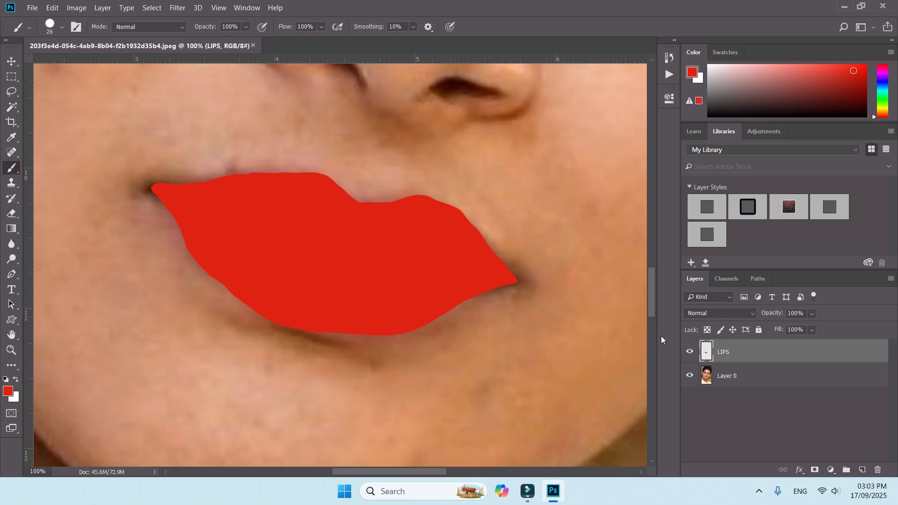
# Step: Set the LIPS layer's blend mode to Linear Burn and its Blend If underlying-layer white limit to 139
pyautogui.click(711, 313)
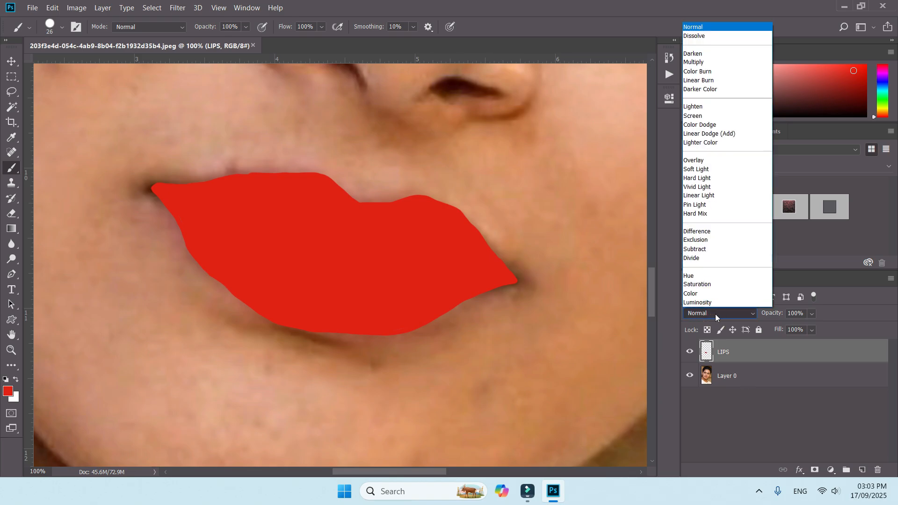
pyautogui.click(714, 80)
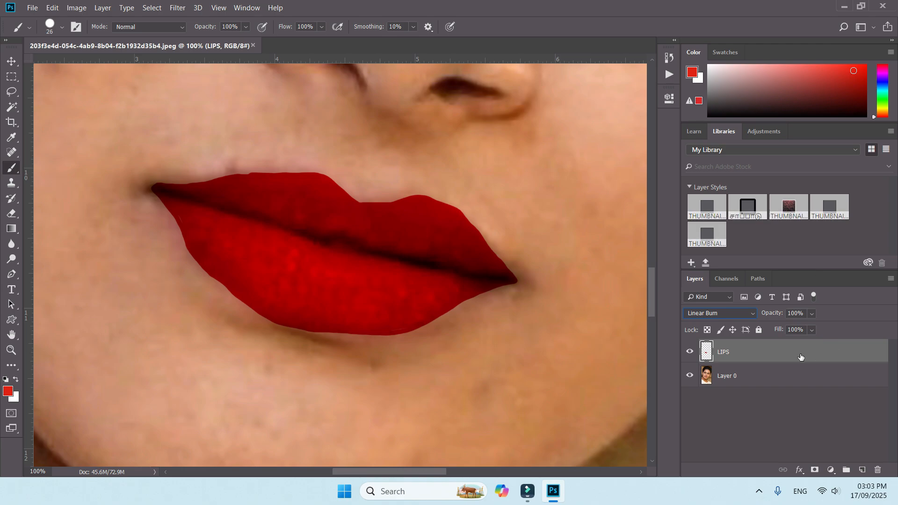
pyautogui.click(800, 471)
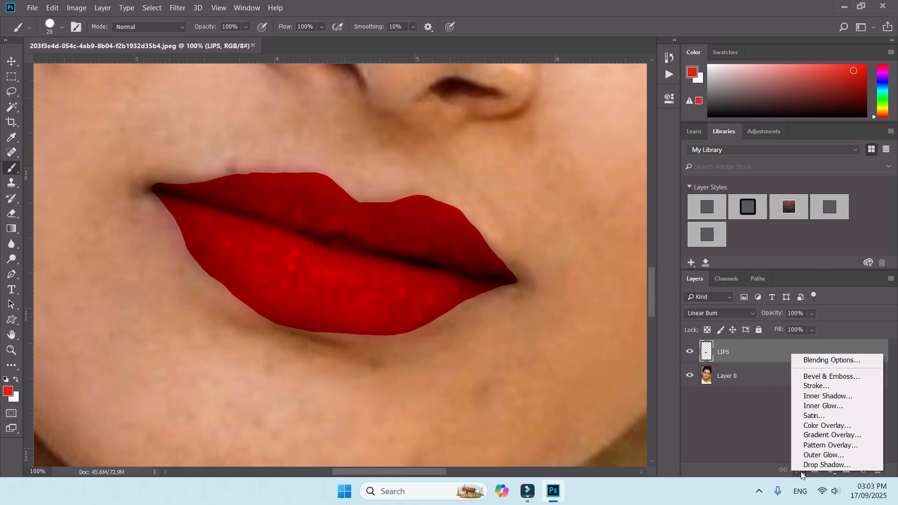
pyautogui.click(838, 360)
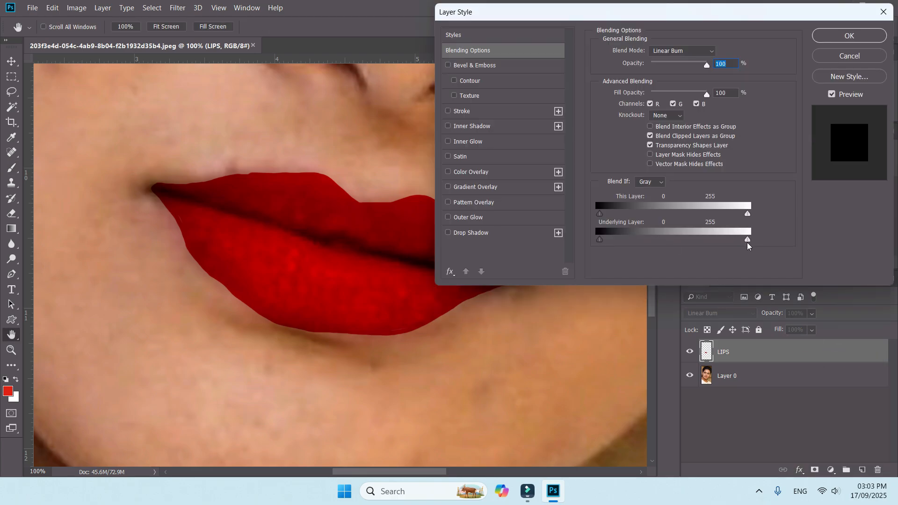
pyautogui.moveTo(748, 243); pyautogui.dragTo(675, 237)
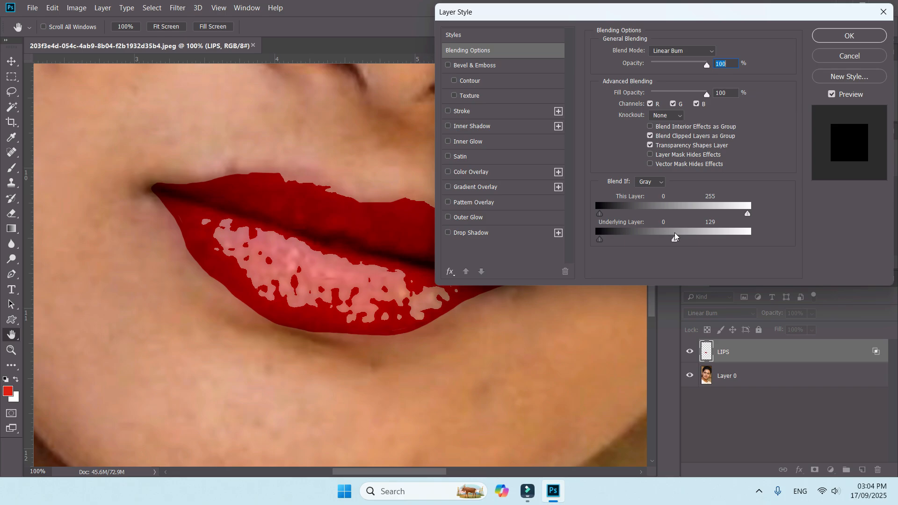
pyautogui.moveTo(675, 236)
pyautogui.mouseDown()
pyautogui.moveTo(669, 241)
pyautogui.moveTo(680, 241)
pyautogui.mouseUp()
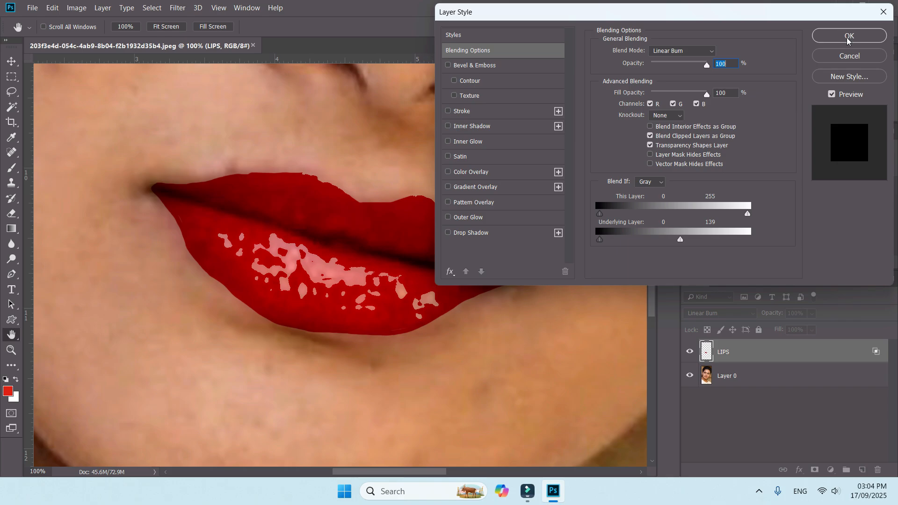
pyautogui.click(835, 34)
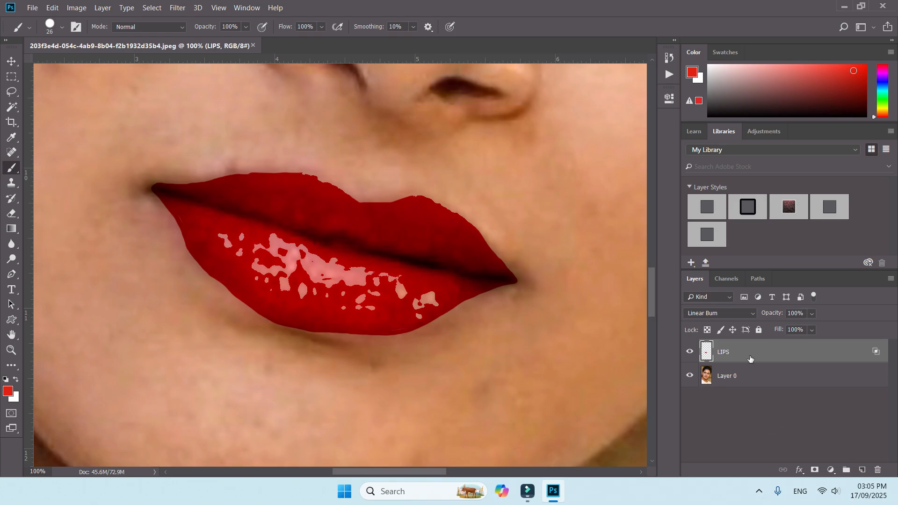
# Step: Add a Levels adjustment masked to the lips, with the white input at 241 and adjusted midtones and white output
pyautogui.keyDown('ctrl'); pyautogui.click(707, 356); pyautogui.keyUp('ctrl')
pyautogui.click(831, 471)
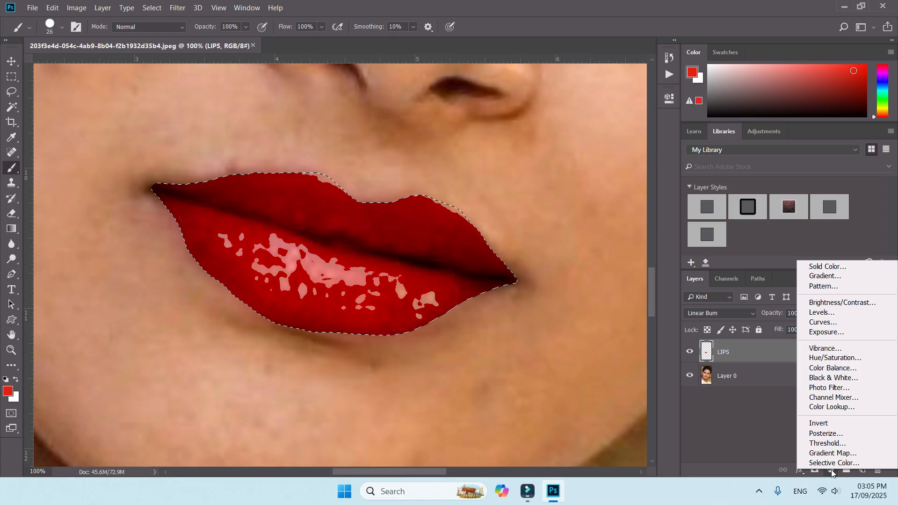
pyautogui.click(832, 316)
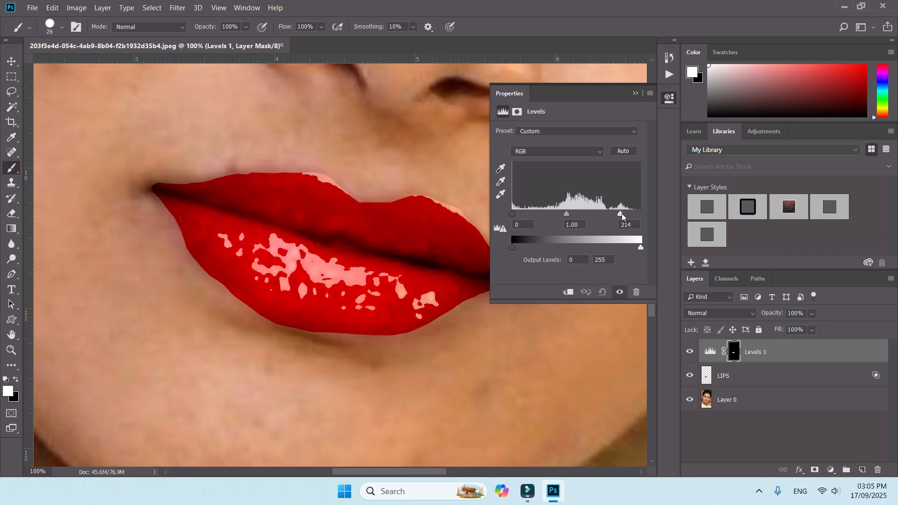
pyautogui.moveTo(641, 213)
pyautogui.mouseDown()
pyautogui.moveTo(590, 206)
pyautogui.moveTo(634, 214)
pyautogui.mouseUp()
pyautogui.moveTo(513, 248)
pyautogui.mouseDown()
pyautogui.moveTo(534, 249)
pyautogui.moveTo(513, 248)
pyautogui.mouseUp()
pyautogui.moveTo(573, 213)
pyautogui.mouseDown()
pyautogui.moveTo(558, 215)
pyautogui.moveTo(588, 218)
pyautogui.moveTo(574, 218)
pyautogui.mouseUp()
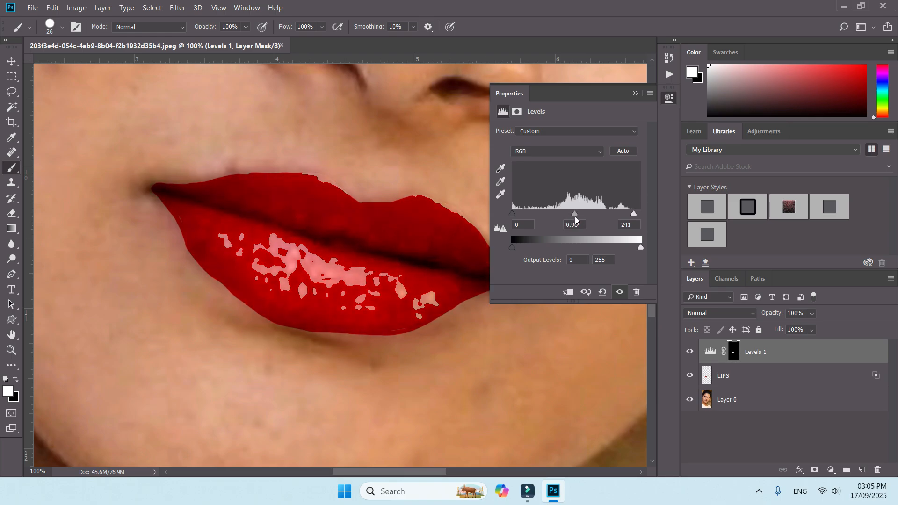
pyautogui.moveTo(641, 248); pyautogui.dragTo(618, 248)
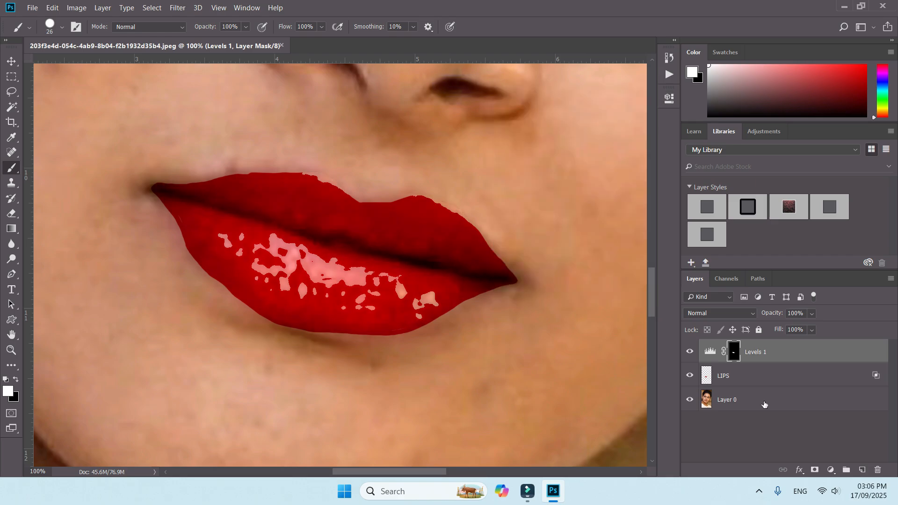
# Step: Load the lips as a selection from the LIPS layer and add a Hue/Saturation adjustment shifting their hue slightly toward orange-red
pyautogui.click(706, 379)
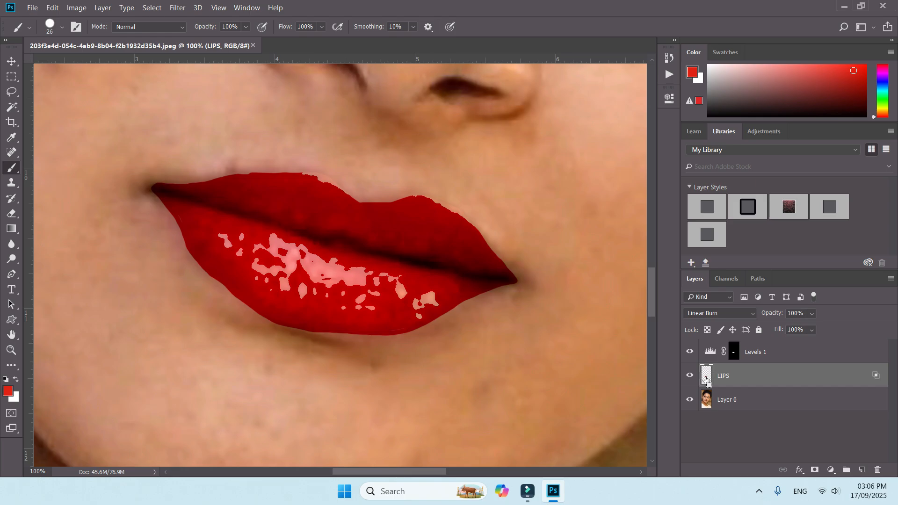
pyautogui.keyDown('ctrl'); pyautogui.click(706, 379); pyautogui.keyUp('ctrl')
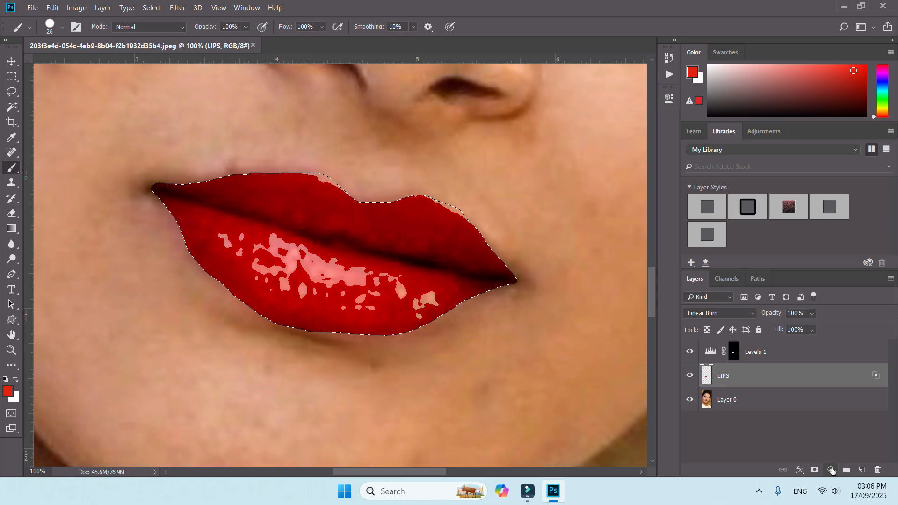
pyautogui.click(831, 470)
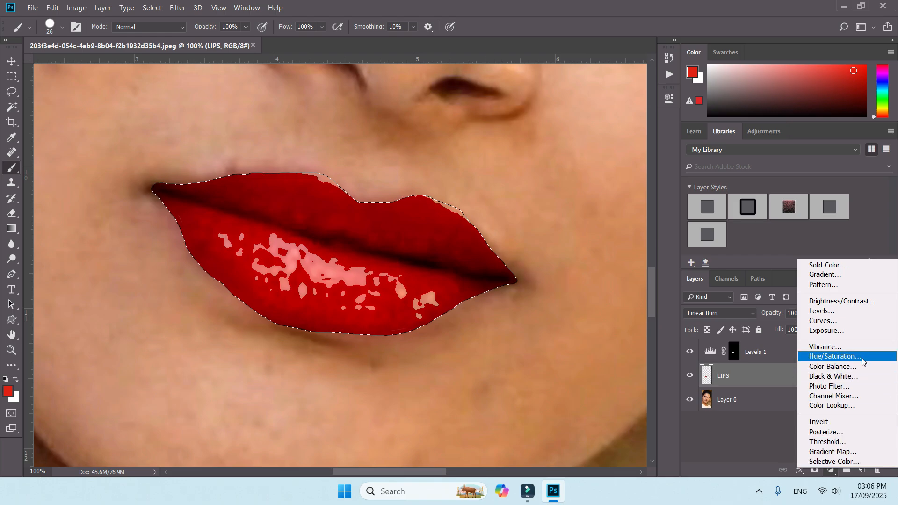
pyautogui.click(835, 357)
pyautogui.moveTo(569, 174)
pyautogui.mouseDown()
pyautogui.moveTo(587, 174)
pyautogui.moveTo(540, 175)
pyautogui.moveTo(573, 174)
pyautogui.mouseUp()
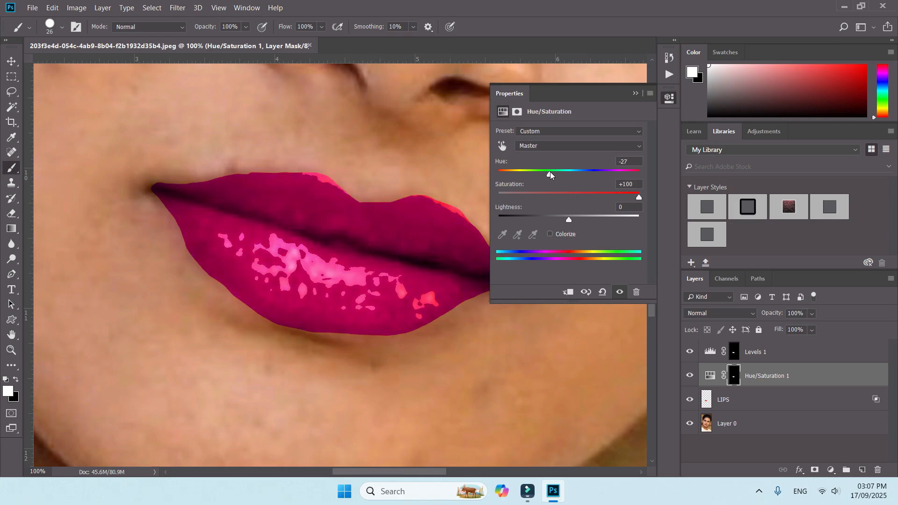
pyautogui.moveTo(549, 174)
pyautogui.mouseDown()
pyautogui.moveTo(515, 173)
pyautogui.moveTo(557, 178)
pyautogui.mouseUp()
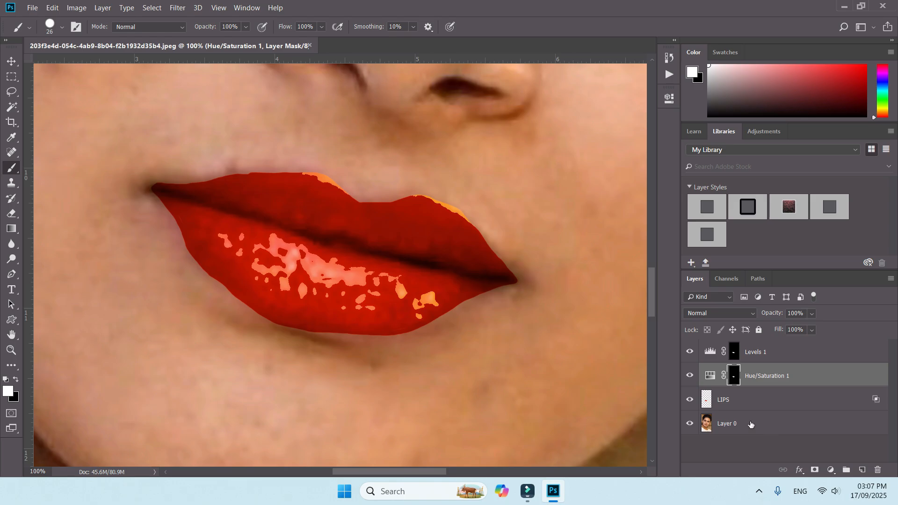
# Step: Add a Curves adjustment masked to the lips and pull the upper part of the RGB curve down to darken them
pyautogui.keyDown('ctrl'); pyautogui.click(707, 399); pyautogui.keyUp('ctrl')
pyautogui.click(831, 470)
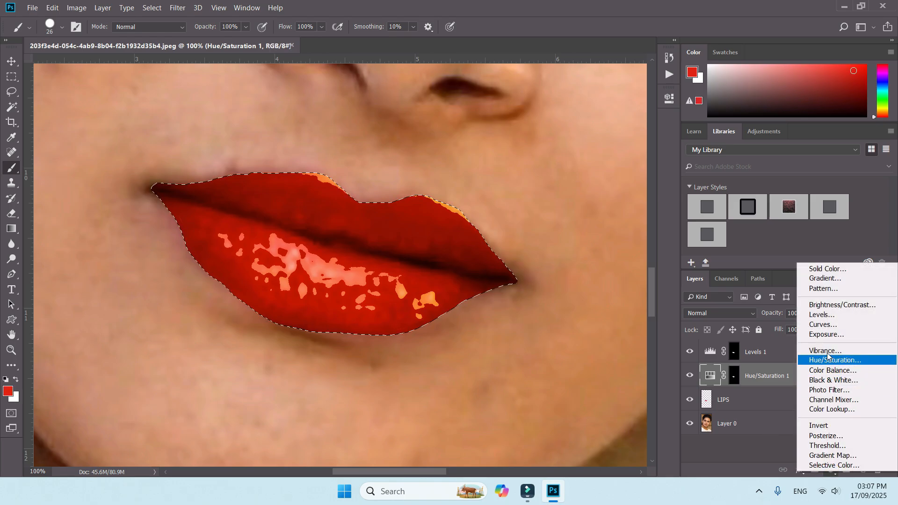
pyautogui.click(831, 327)
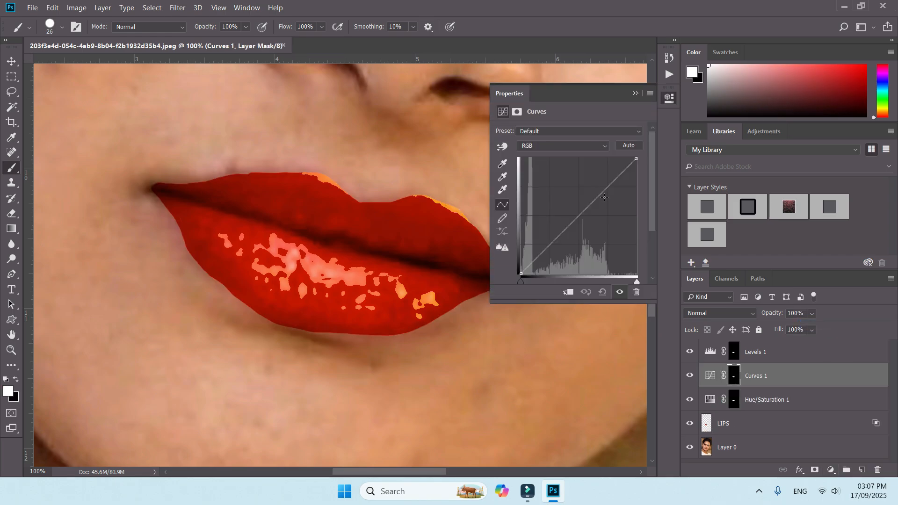
pyautogui.moveTo(601, 198); pyautogui.dragTo(603, 201)
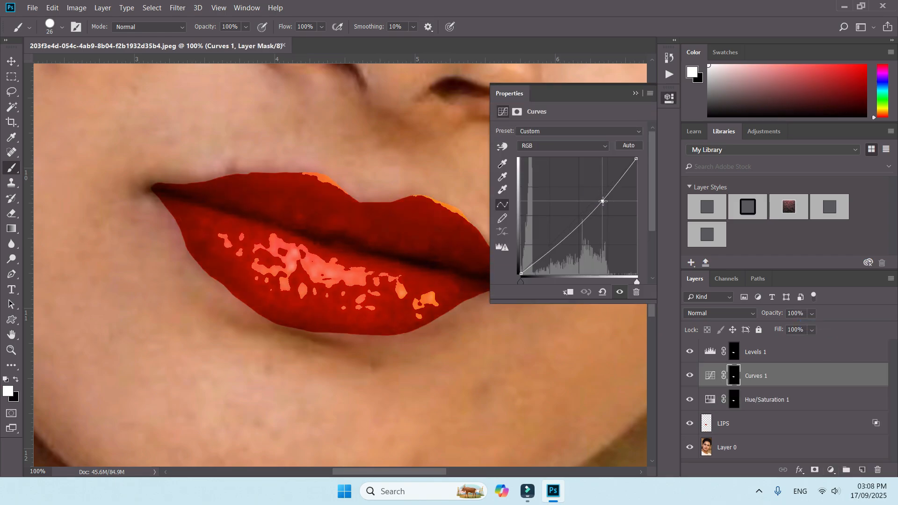
# Step: Raise the lower part of the Curves adjustment's RGB curve slightly to lift the darker lip tones
pyautogui.moveTo(554, 244)
pyautogui.mouseDown()
pyautogui.moveTo(553, 226)
pyautogui.moveTo(553, 234)
pyautogui.mouseUp()
pyautogui.click(635, 93)
# Step: Compare the portrait before and after by hiding the LIPS layer and all three adjustment layers and showing them again
pyautogui.hotkey('ctrl', '-')
pyautogui.hotkey('ctrl', '-')
pyautogui.hotkey('ctrl', '-')
pyautogui.hotkey('ctrl', '-')
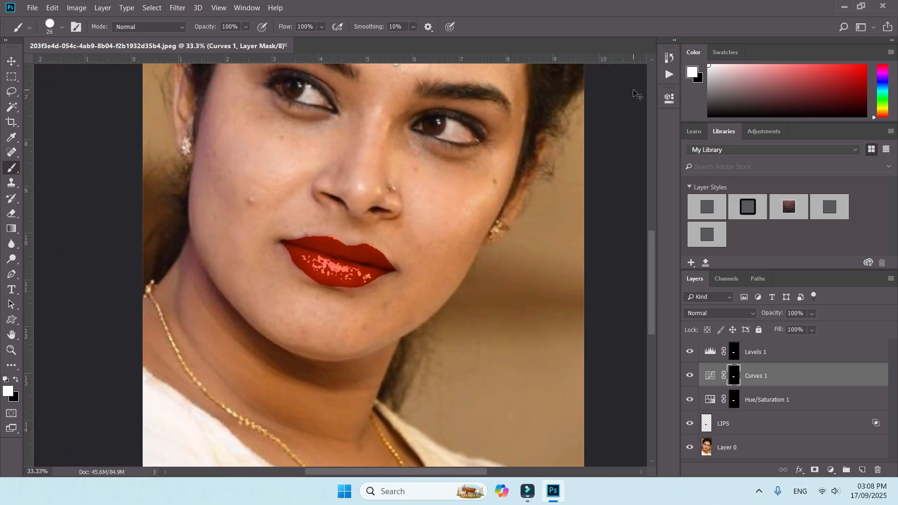
pyautogui.hotkey('ctrl', '-')
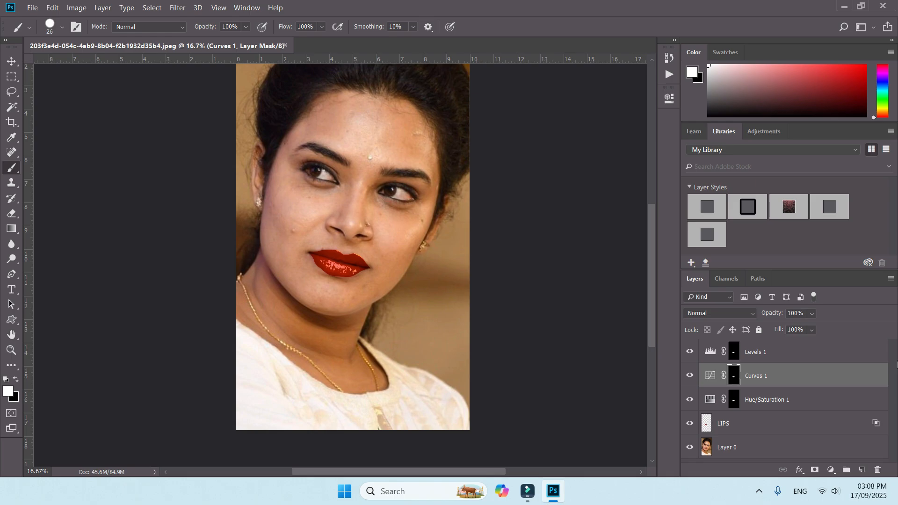
pyautogui.click(691, 424)
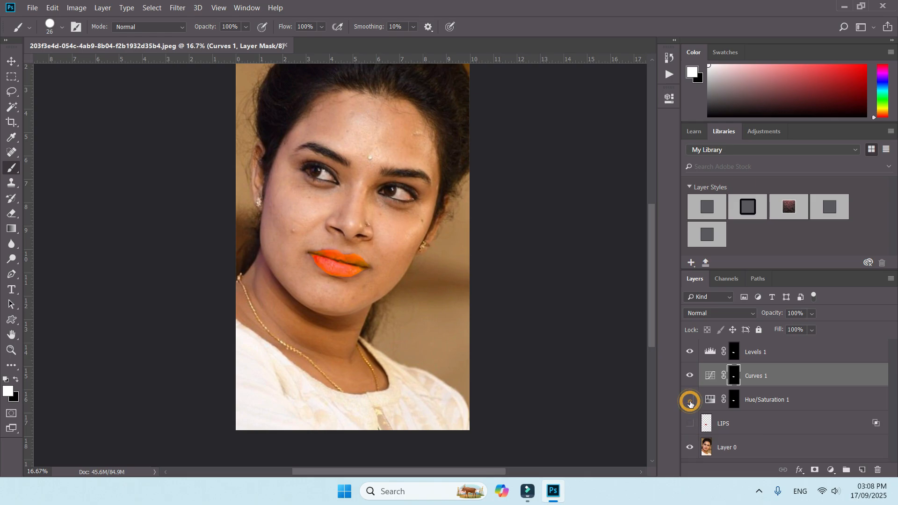
pyautogui.moveTo(690, 401); pyautogui.dragTo(621, 316)
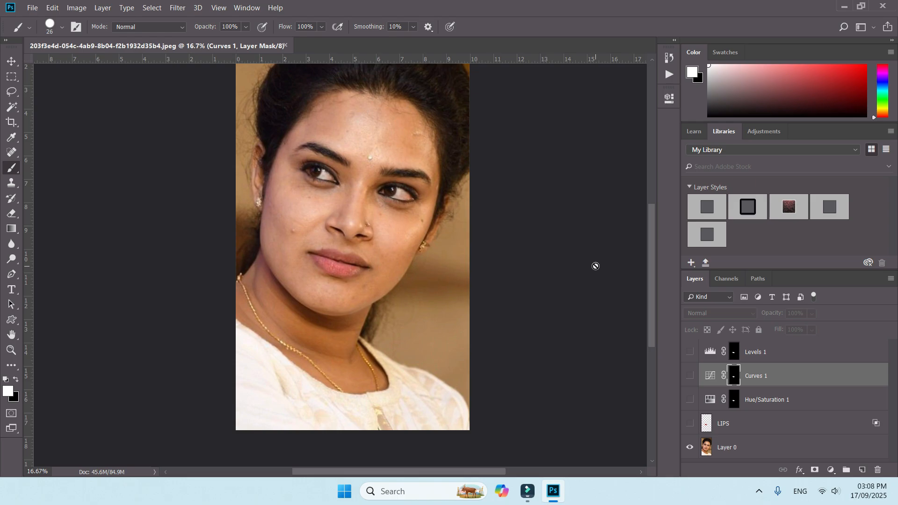
pyautogui.click(691, 424)
pyautogui.click(690, 400)
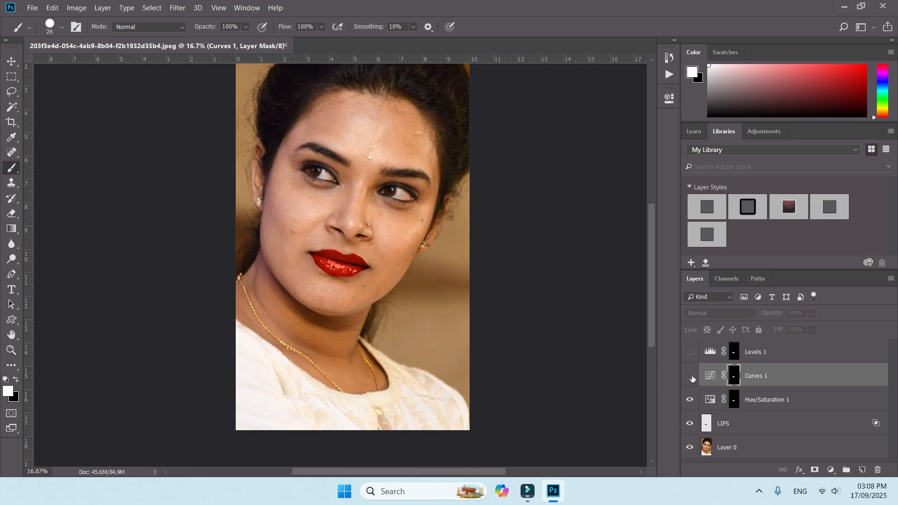
pyautogui.click(692, 376)
pyautogui.click(691, 351)
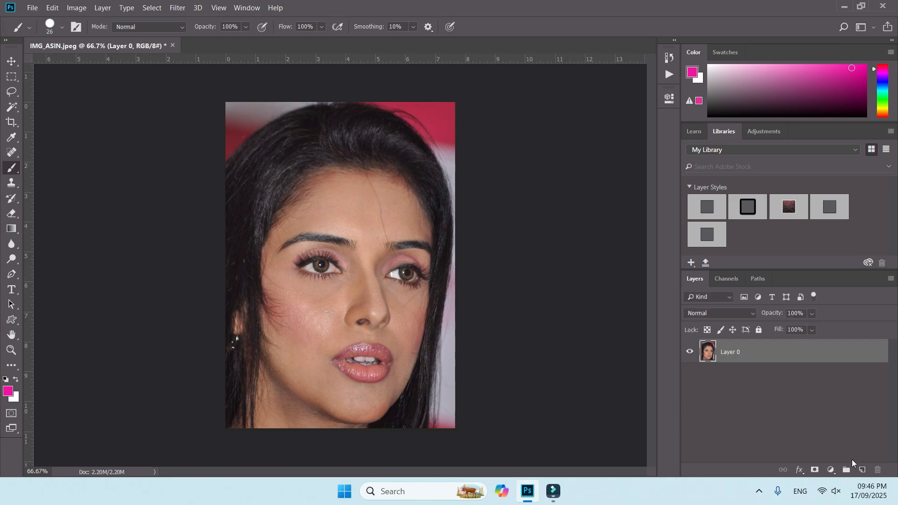
# Step: Create a new layer for the lips in IMG_ASIN.jpeg and set the LIPS layer's blend mode to Linear Burn
pyautogui.click(862, 470)
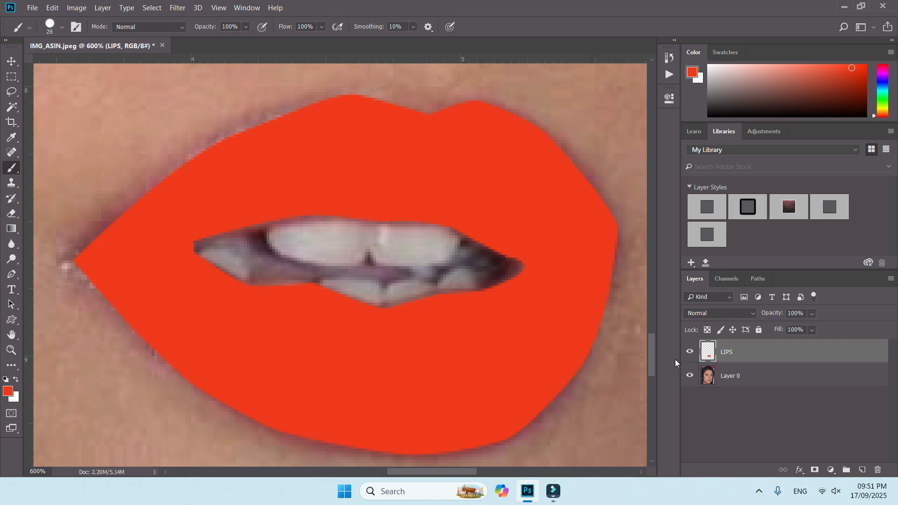
pyautogui.click(715, 313)
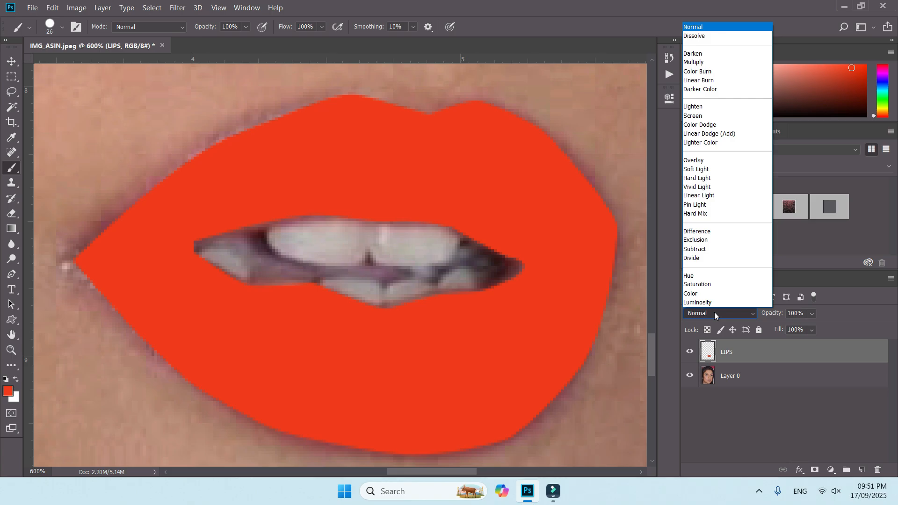
pyautogui.click(712, 81)
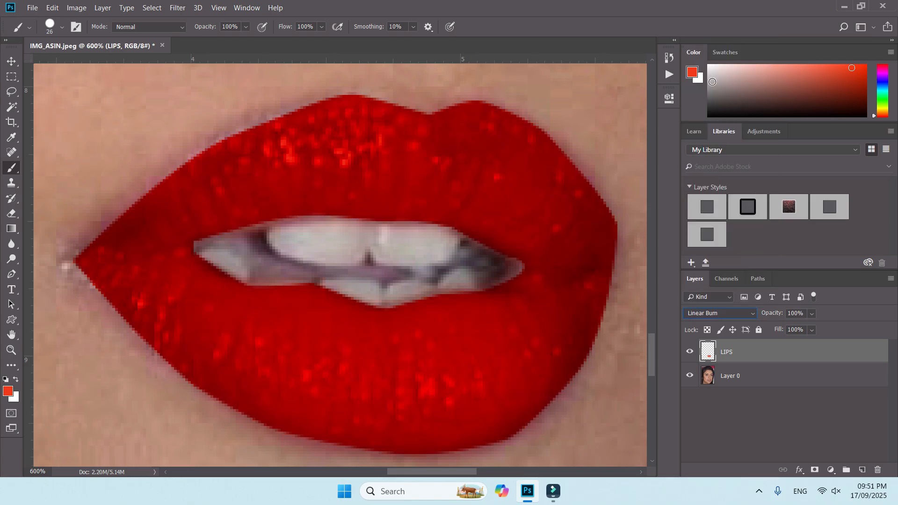
# Step: Set the LIPS layer's Blend If underlying-layer white limit to 152 so the natural lip highlights show through
pyautogui.click(800, 470)
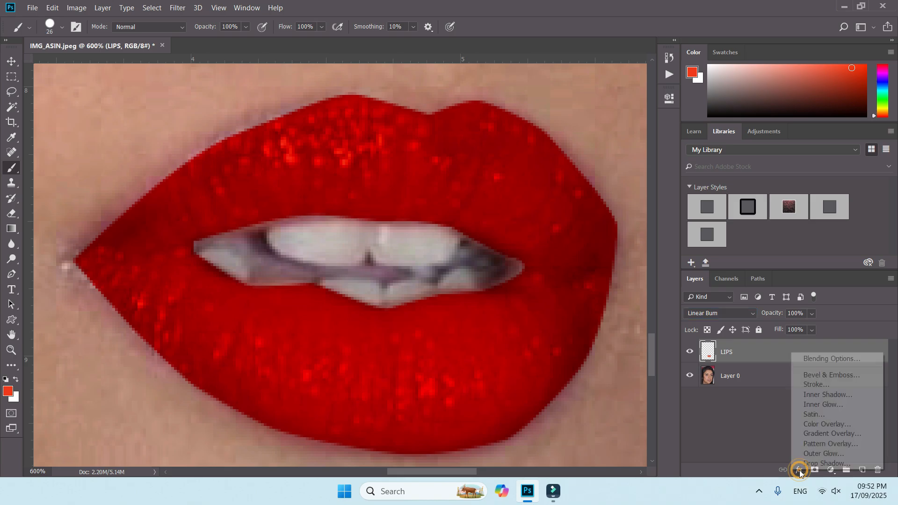
pyautogui.click(828, 360)
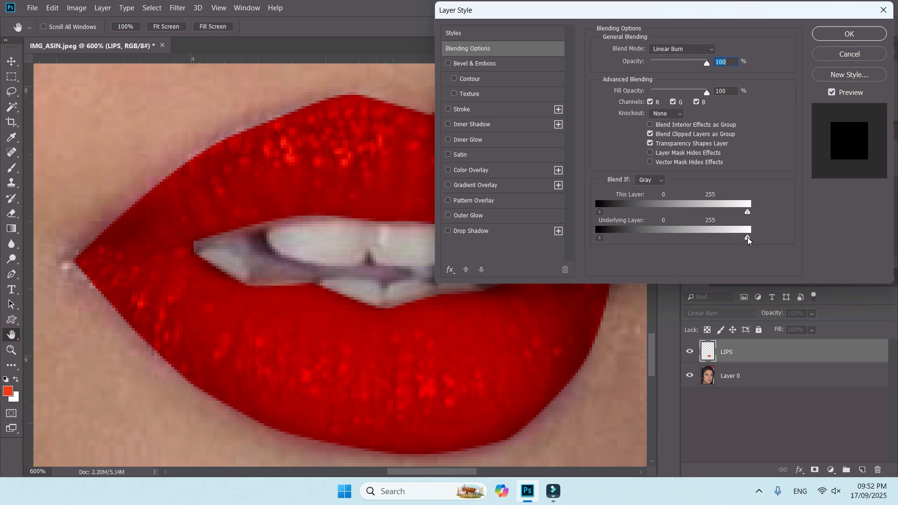
pyautogui.moveTo(748, 237); pyautogui.dragTo(689, 238)
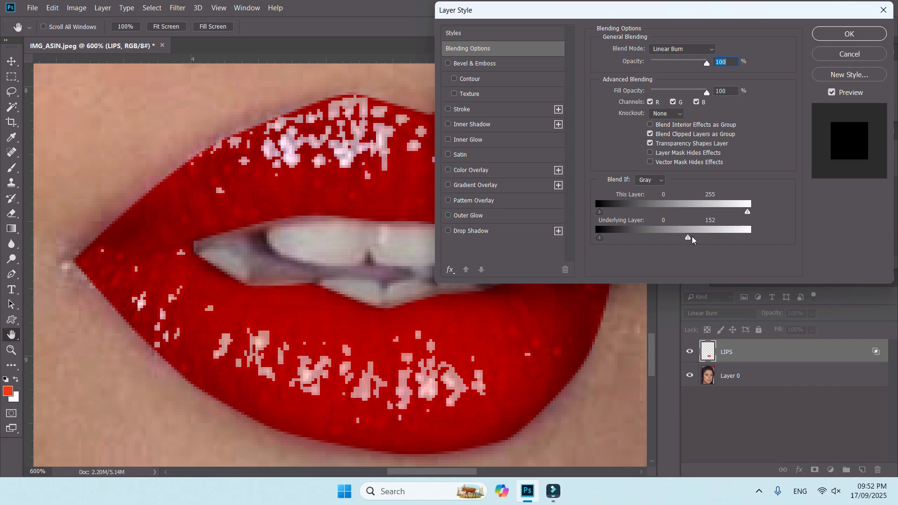
pyautogui.press('Return')
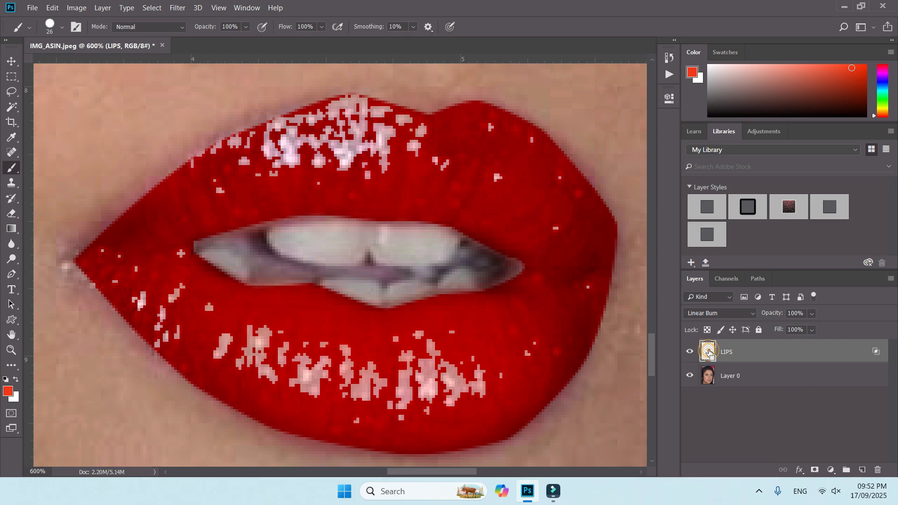
# Step: Load the lips as a selection from the LIPS layer and add a masked Levels adjustment with a slightly lowered white output
pyautogui.keyDown('ctrl'); pyautogui.click(709, 353); pyautogui.keyUp('ctrl')
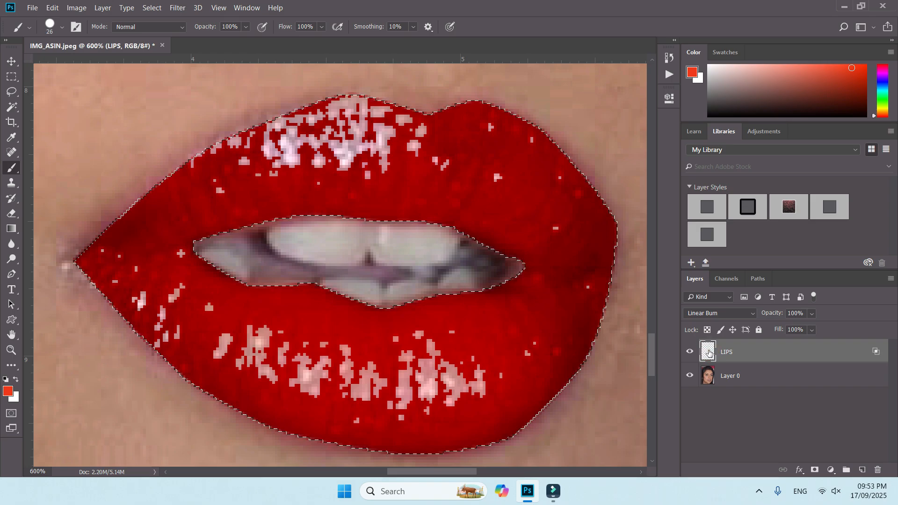
pyautogui.click(830, 470)
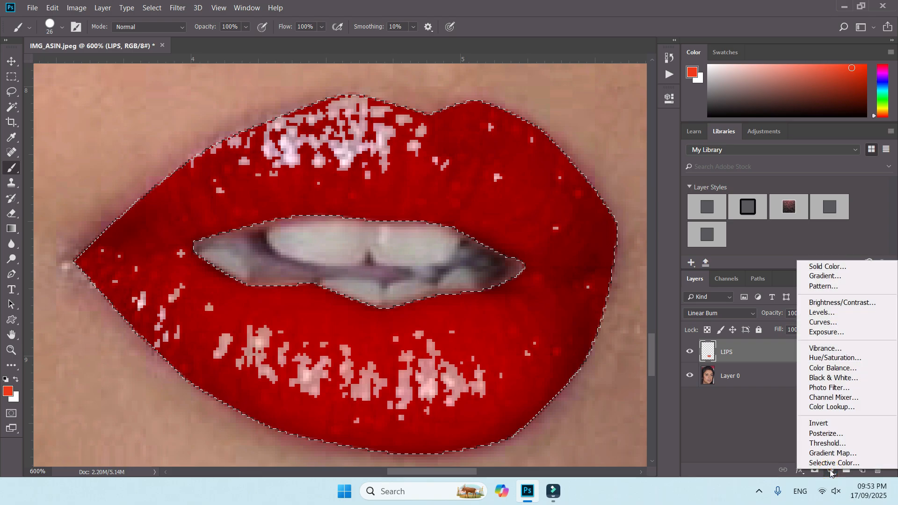
pyautogui.click(827, 315)
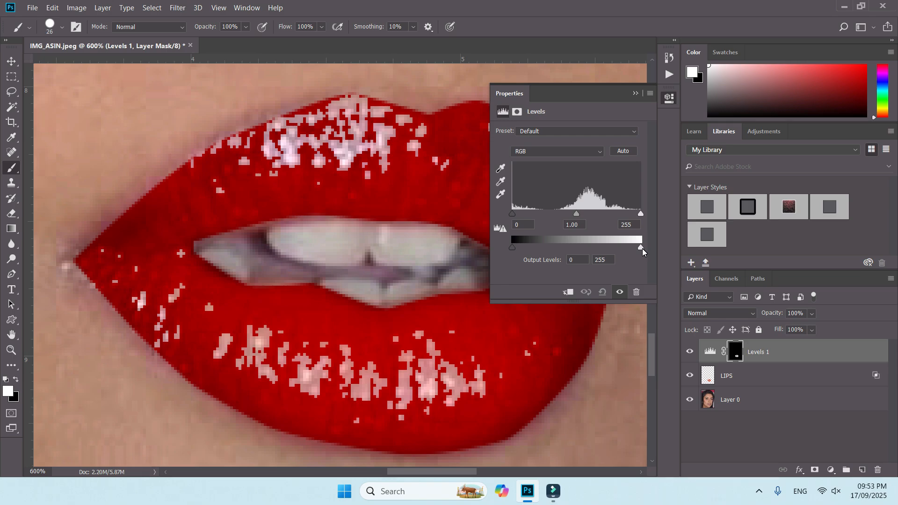
# Step: Load the lips as a selection again from the LIPS layer and add a Curves adjustment masked to them
pyautogui.keyDown('ctrl'); pyautogui.click(709, 377); pyautogui.keyUp('ctrl')
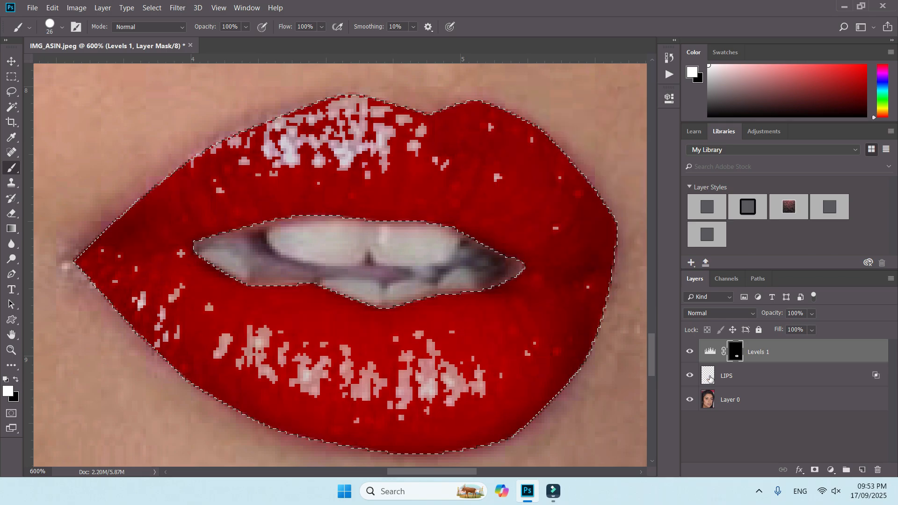
pyautogui.click(831, 470)
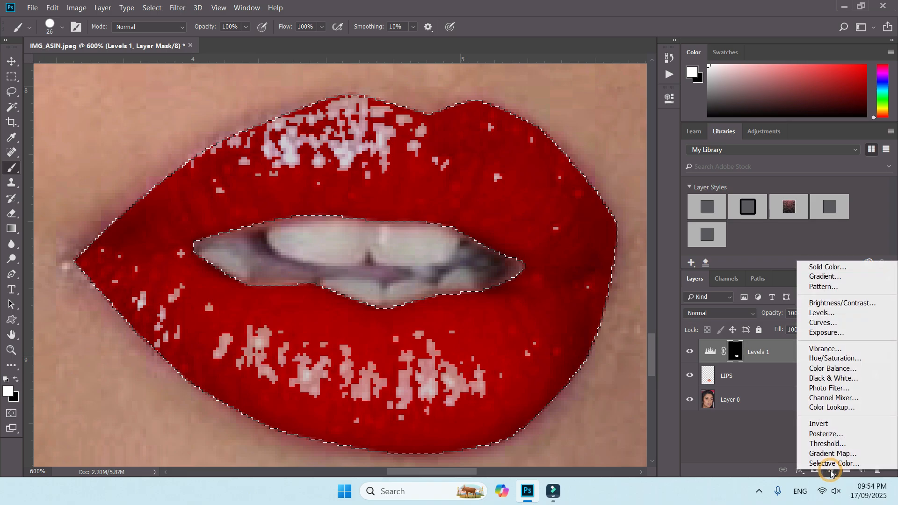
pyautogui.click(829, 323)
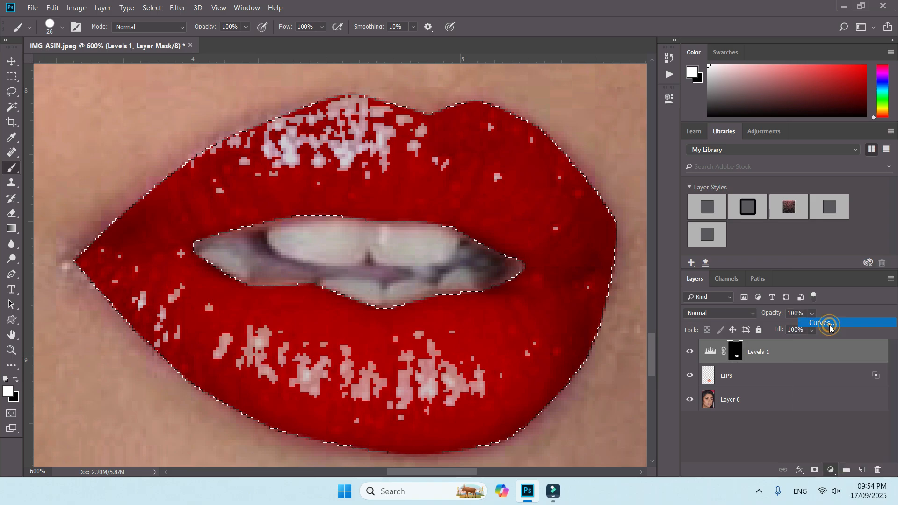
pyautogui.click(636, 93)
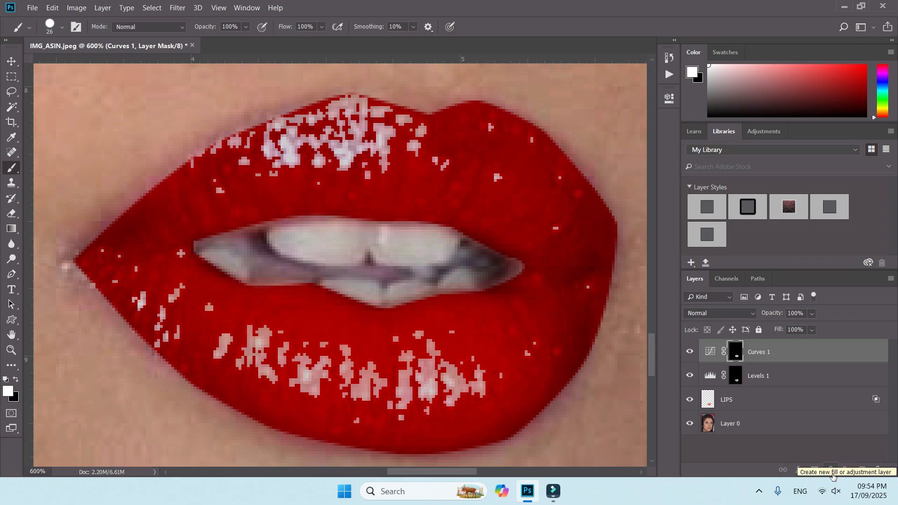
# Step: Add a Hue/Saturation adjustment layer above the Curves adjustment
pyautogui.click(831, 470)
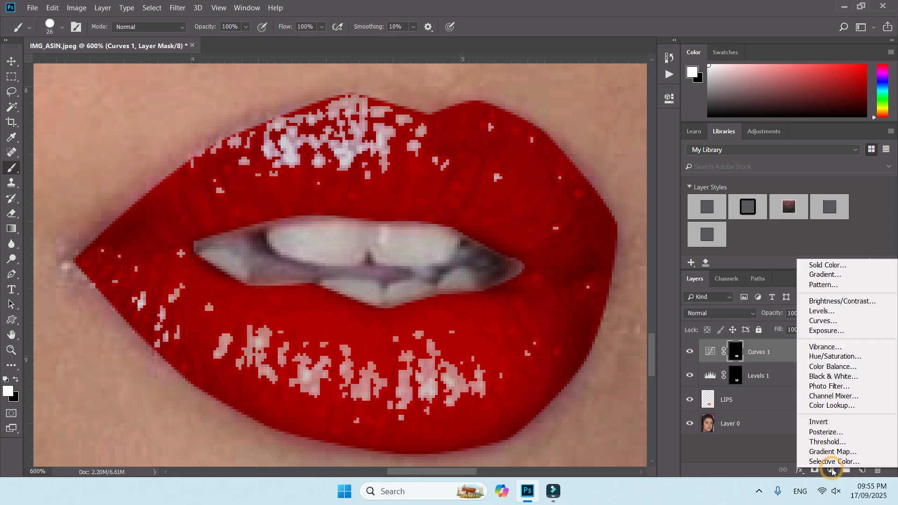
pyautogui.click(841, 357)
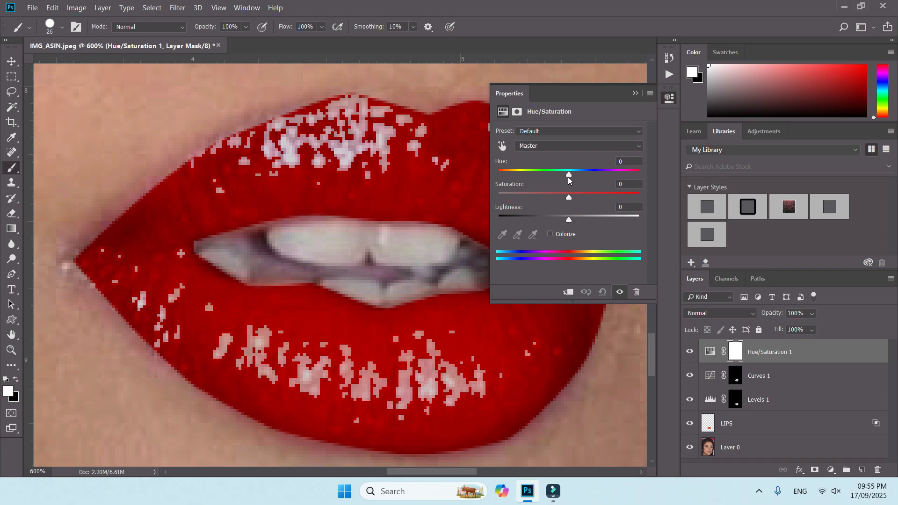
pyautogui.click(635, 93)
# Step: Select the LIPS layer beneath the adjustment layers
pyautogui.hotkey('ctrl', '-')
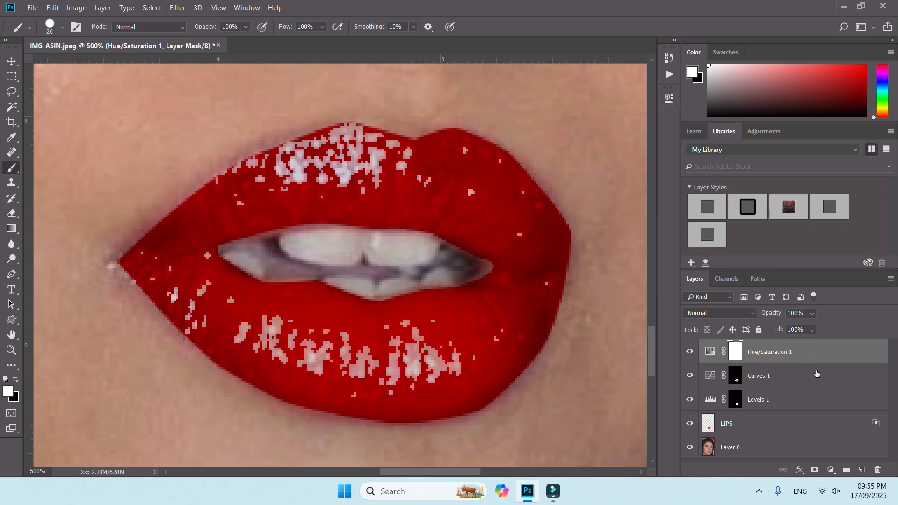
pyautogui.click(759, 429)
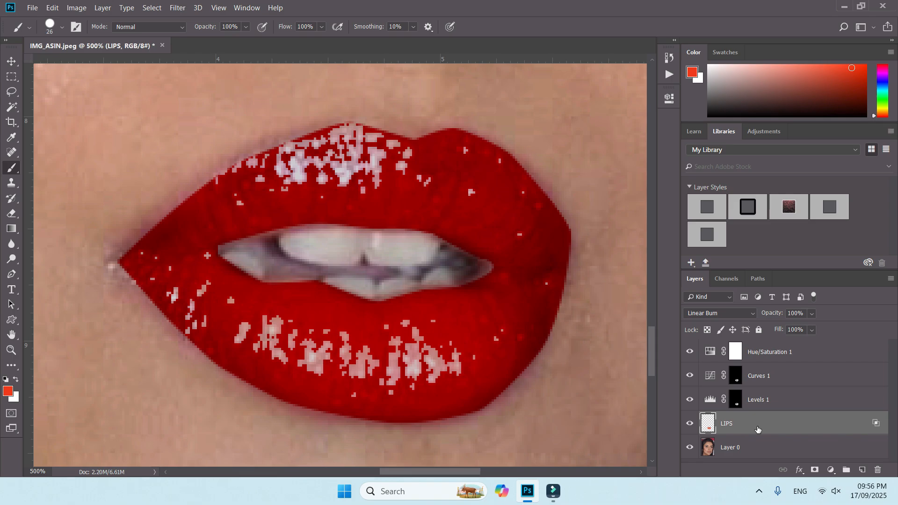